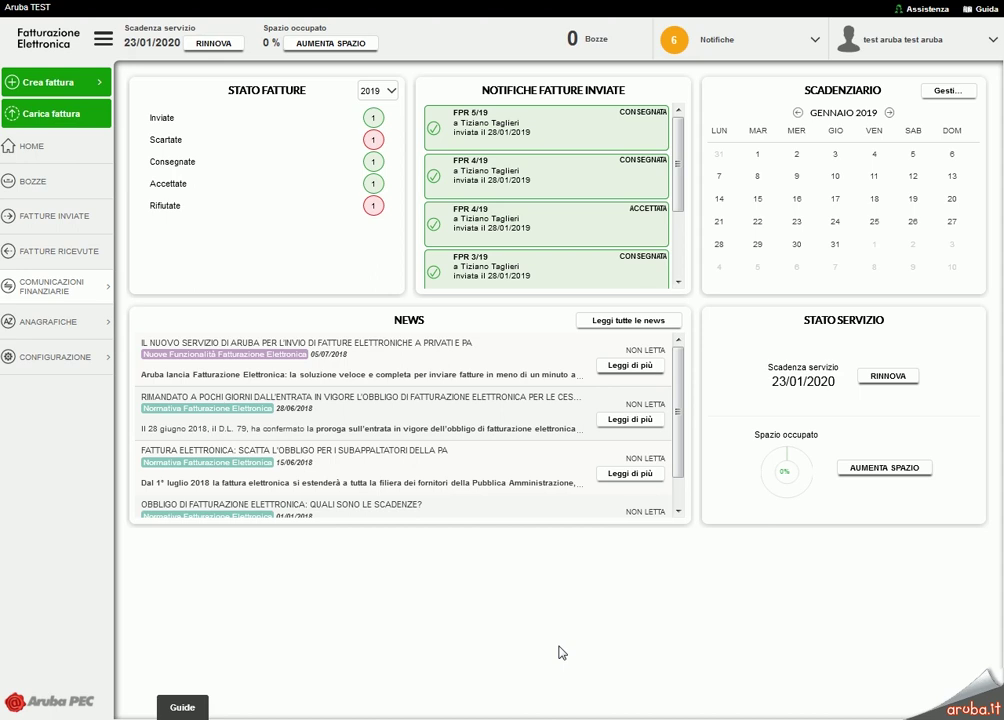
left_click(67, 288)
left_click(66, 326)
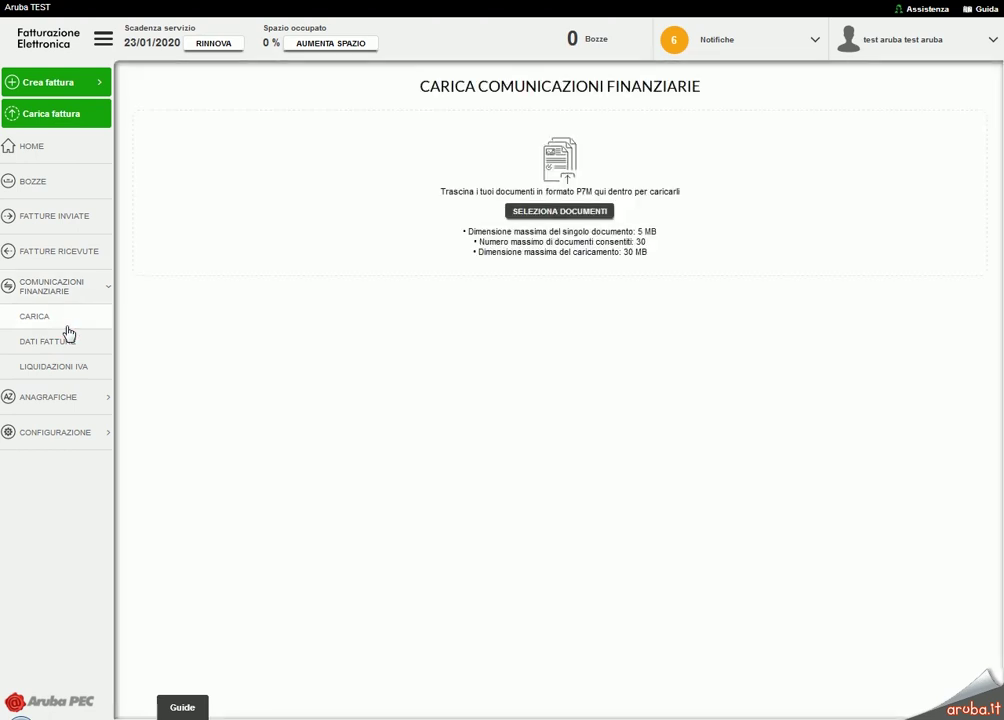
left_click(543, 214)
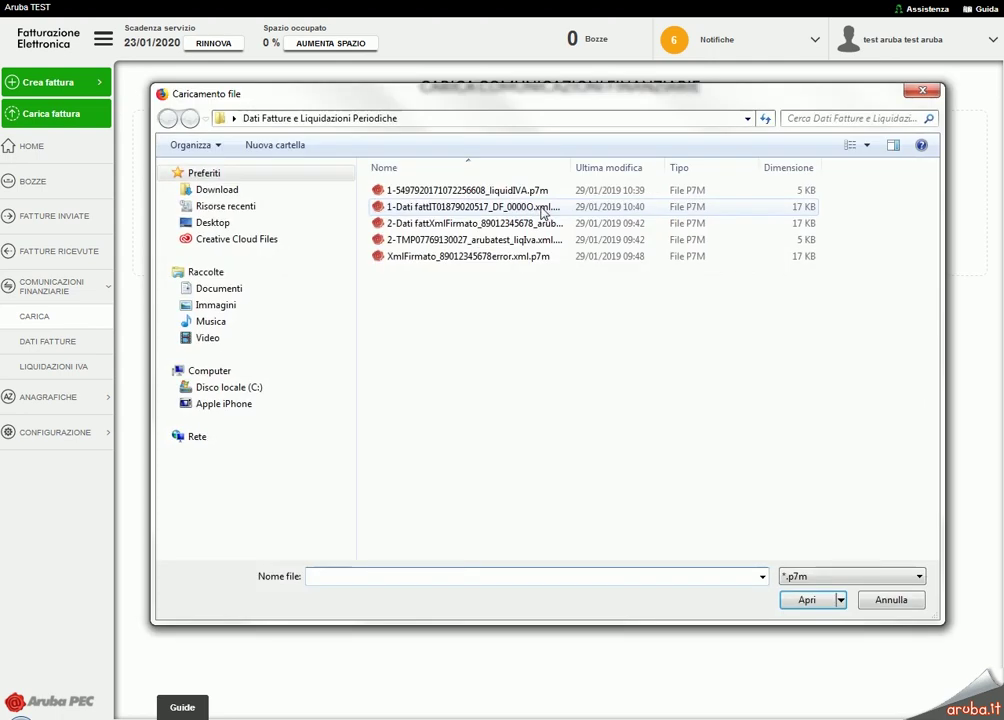
left_click(541, 192)
left_click(800, 600)
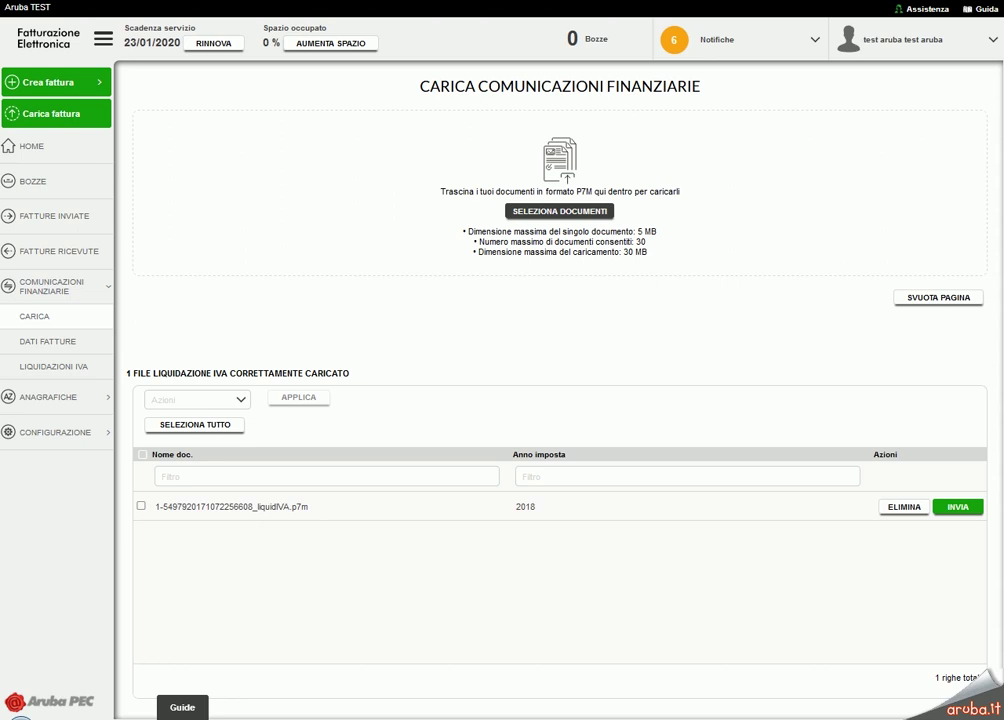
Try to add an invoice data document alongside the loaded VAT settlement by dropping it on the upload area.
left_click_drag(189, 263, 594, 220)
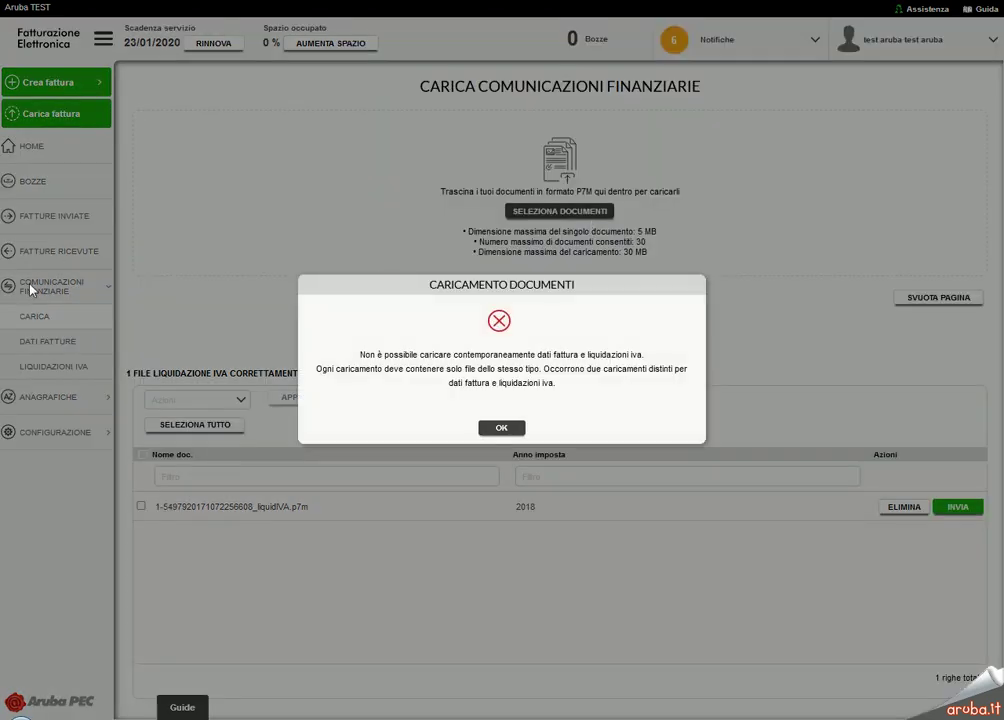
left_click_drag(361, 355, 650, 357)
left_click(654, 415)
left_click(512, 427)
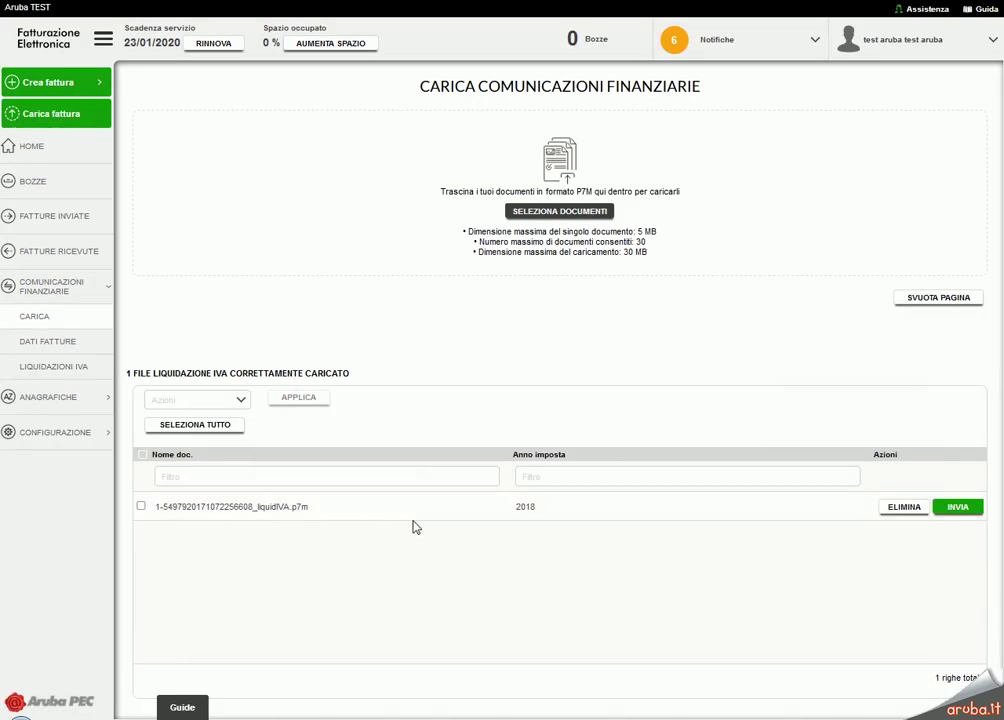
left_click(534, 213)
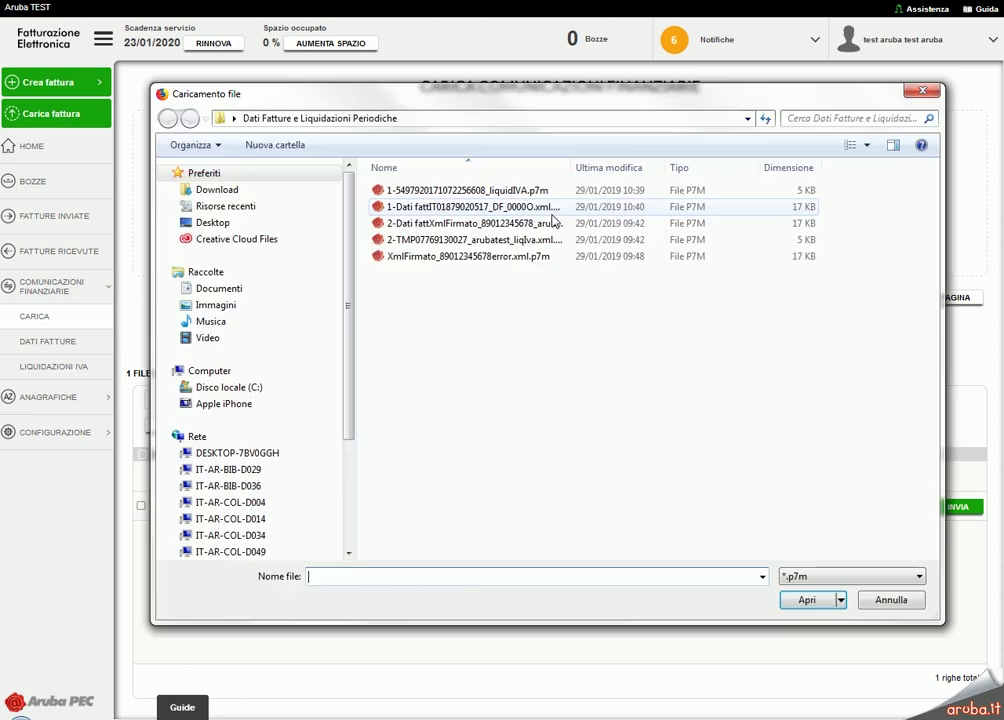
left_click(522, 258)
left_click(789, 593)
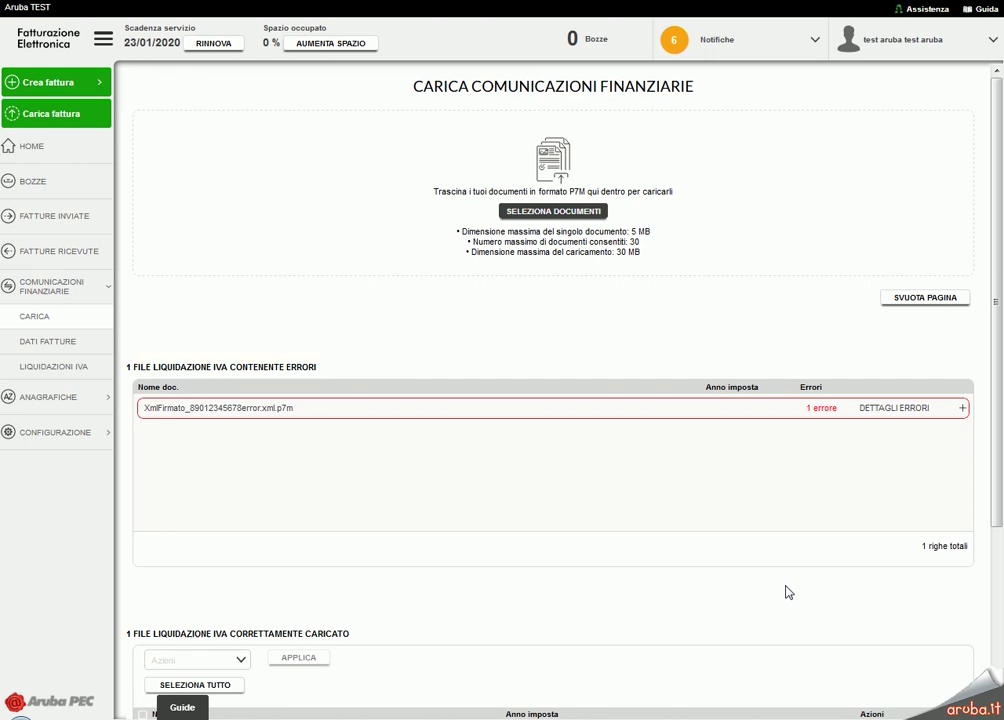
left_click(963, 409)
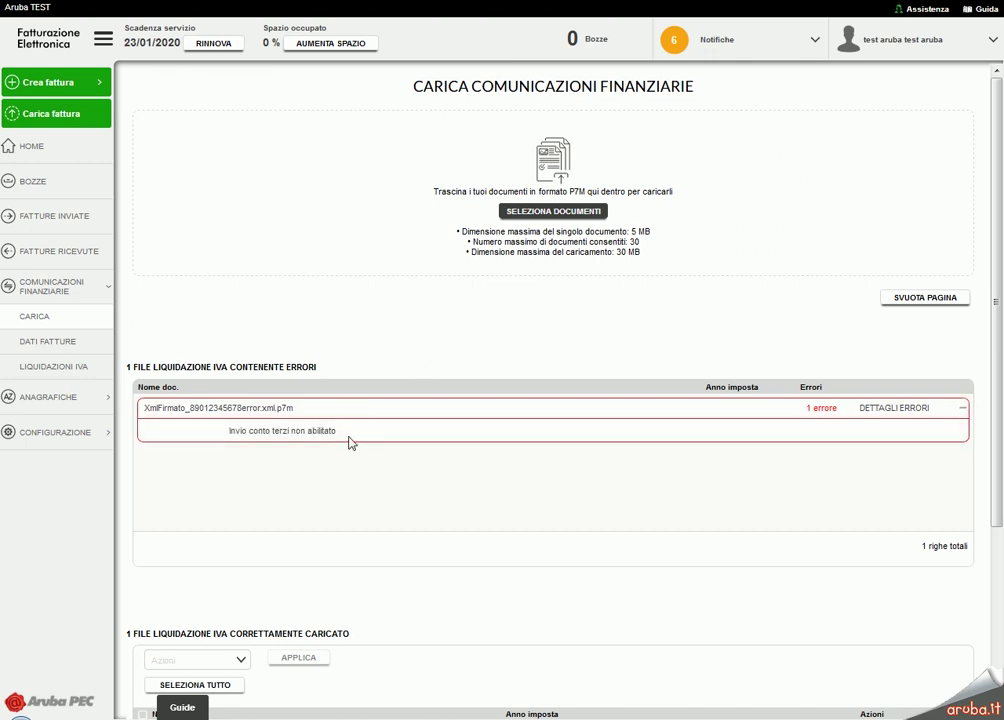
left_click(962, 410)
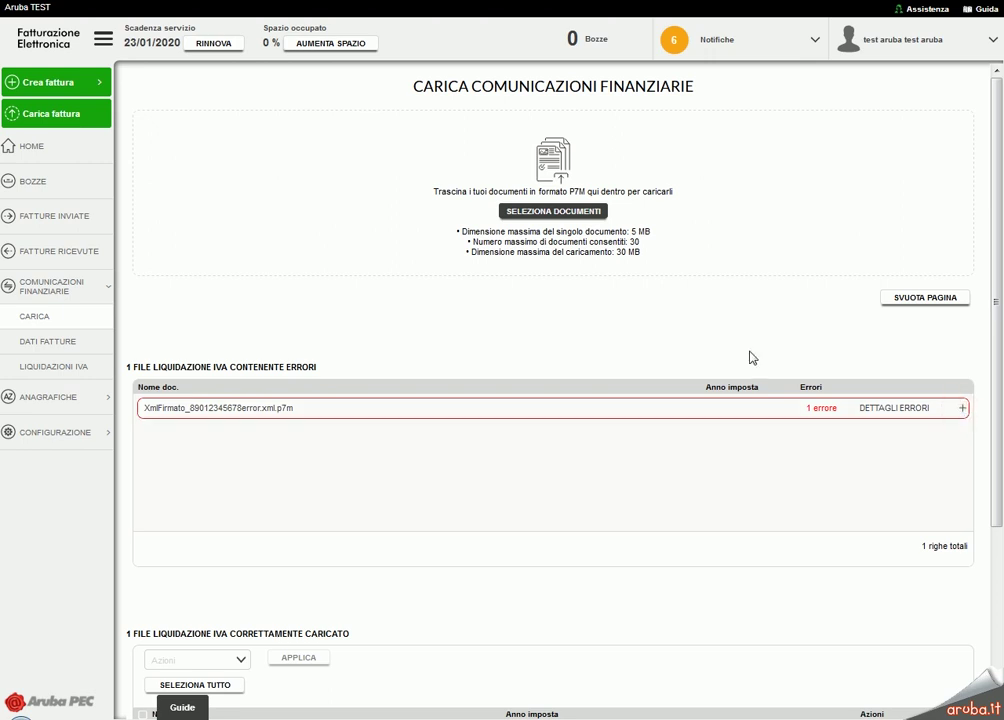
left_click(632, 331)
scroll(632, 335, "down", 3)
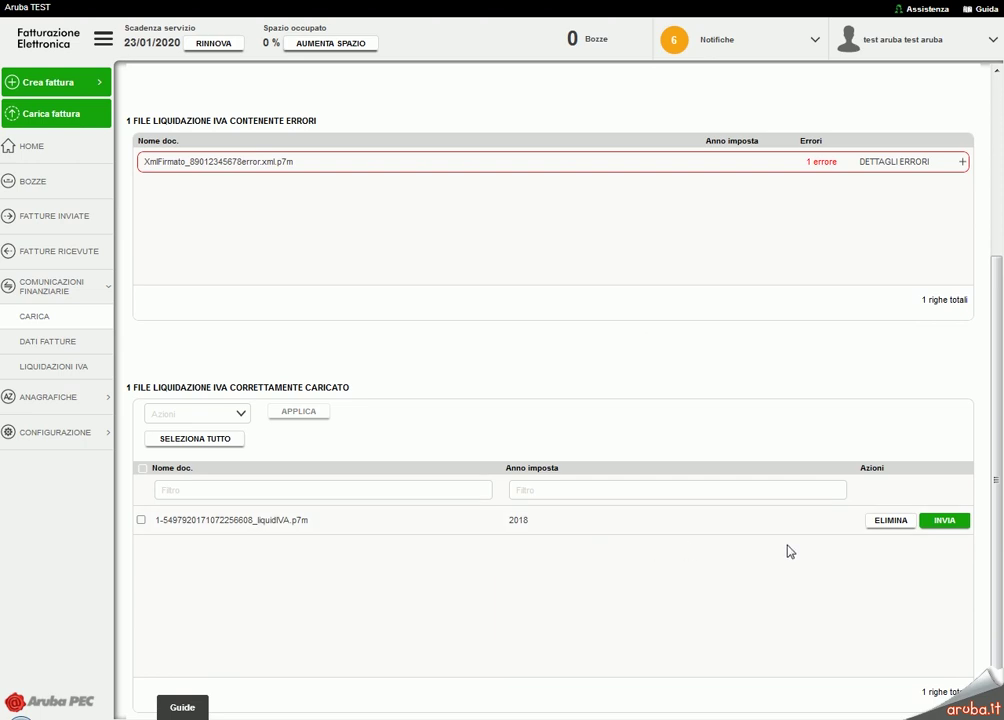
left_click(942, 522)
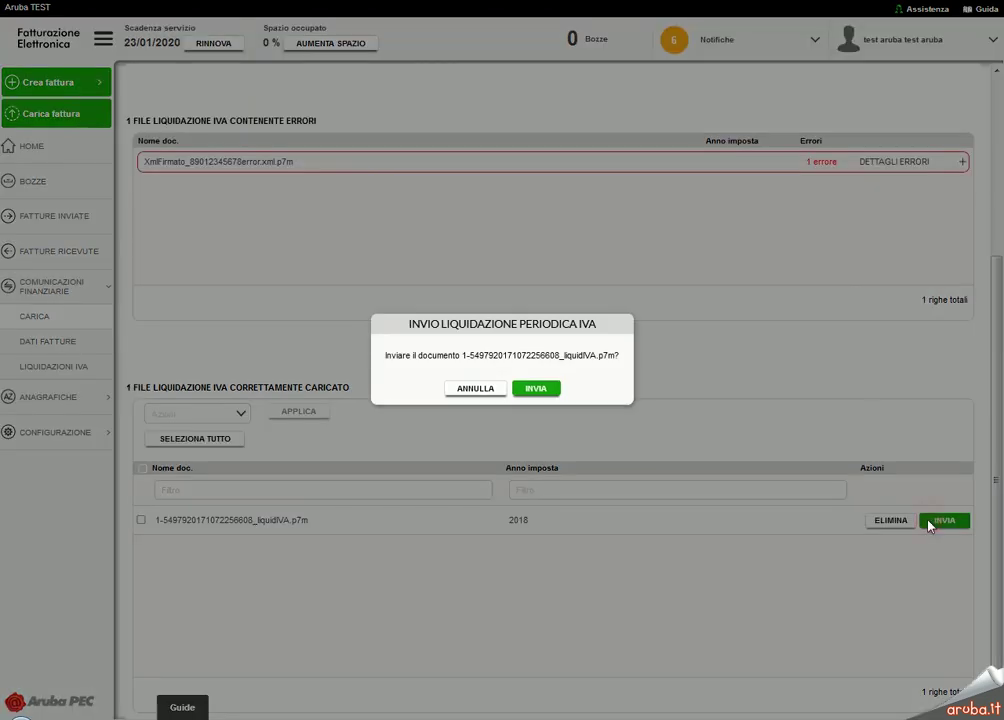
left_click(554, 390)
left_click(501, 421)
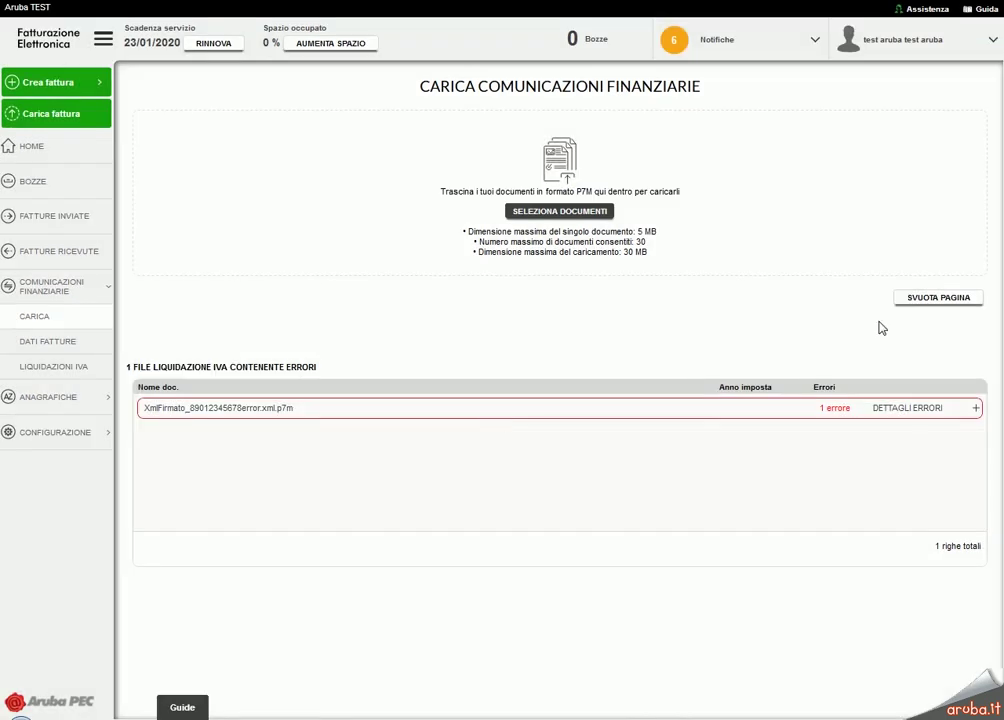
left_click(905, 300)
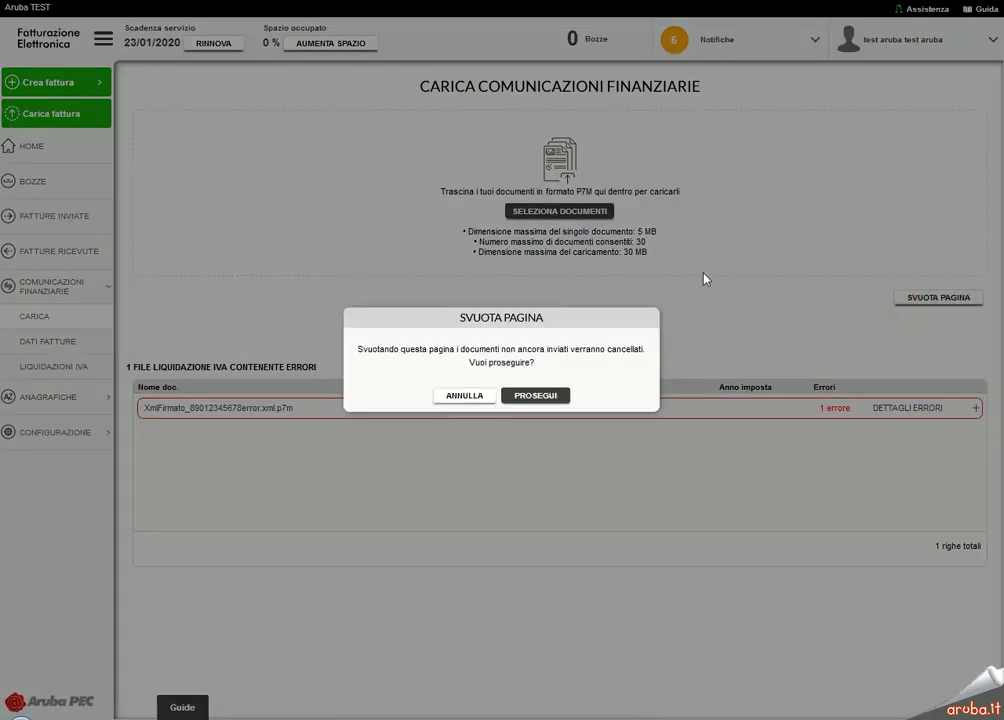
left_click(516, 396)
left_click(553, 212)
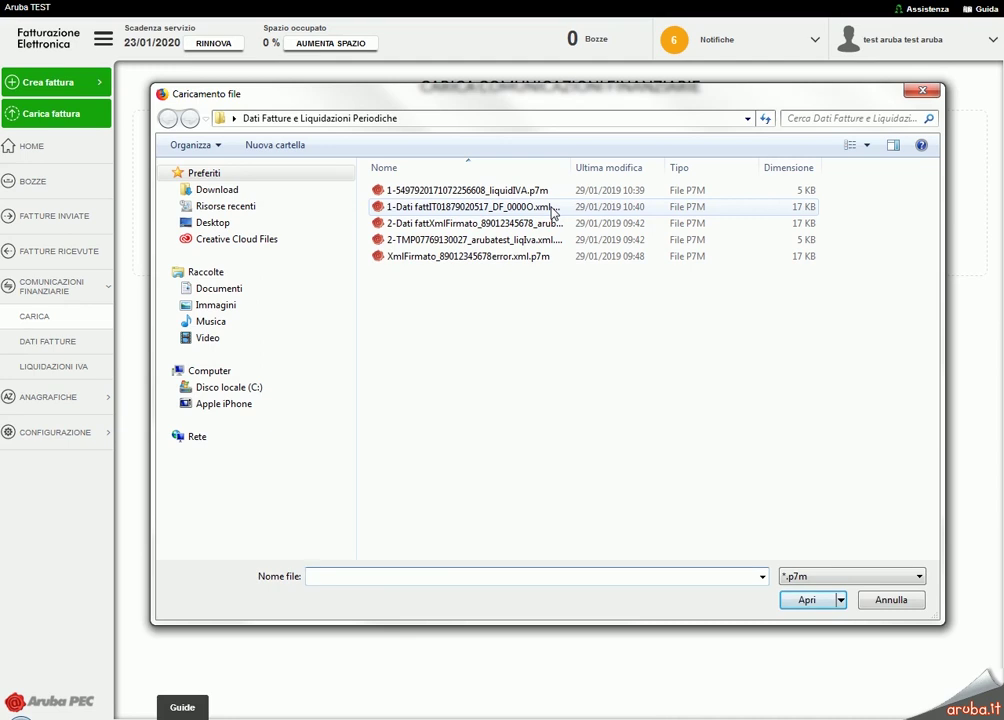
left_click(477, 226)
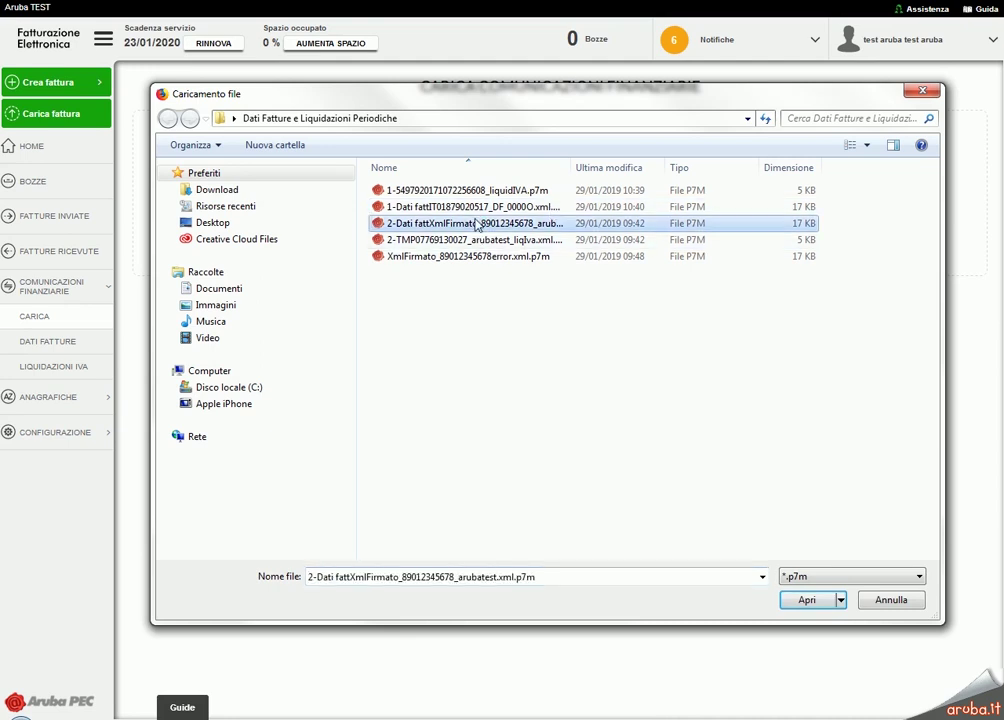
left_click(441, 207, "ctrl")
left_click(797, 600)
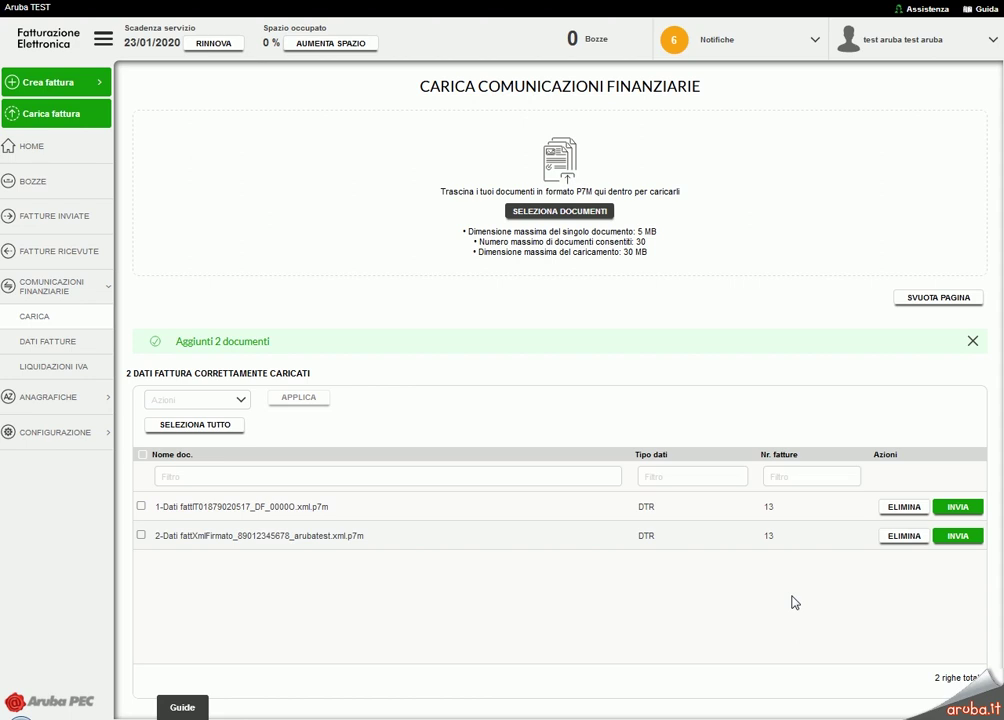
Select both loaded invoice data documents and send them together with the bulk Invia action.
left_click(143, 508)
left_click(143, 537)
left_click(142, 537)
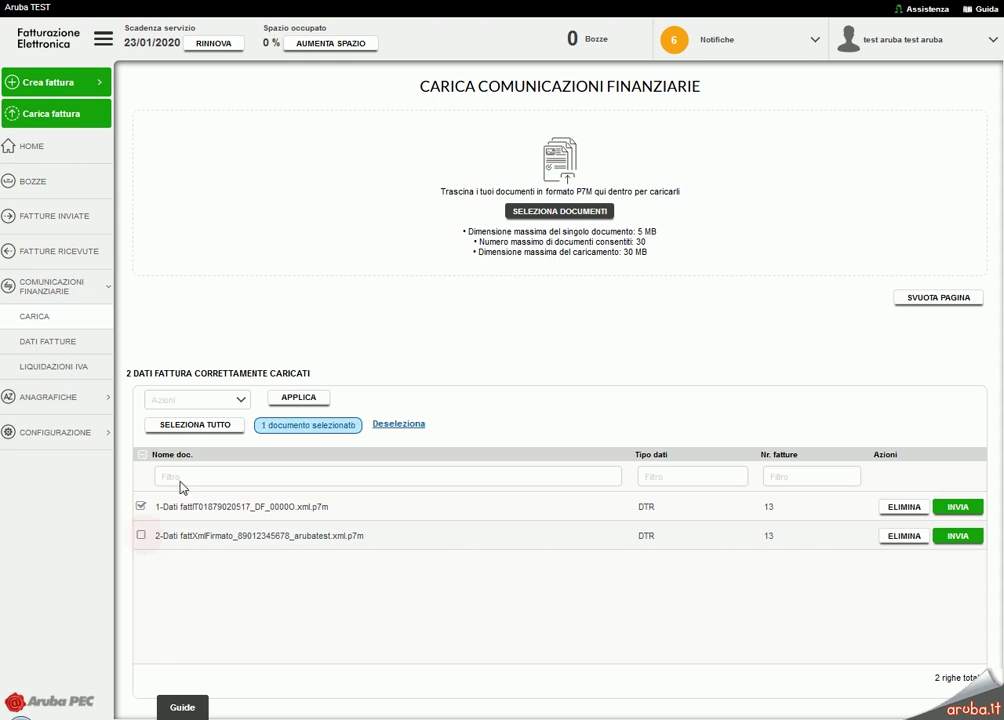
left_click(199, 428)
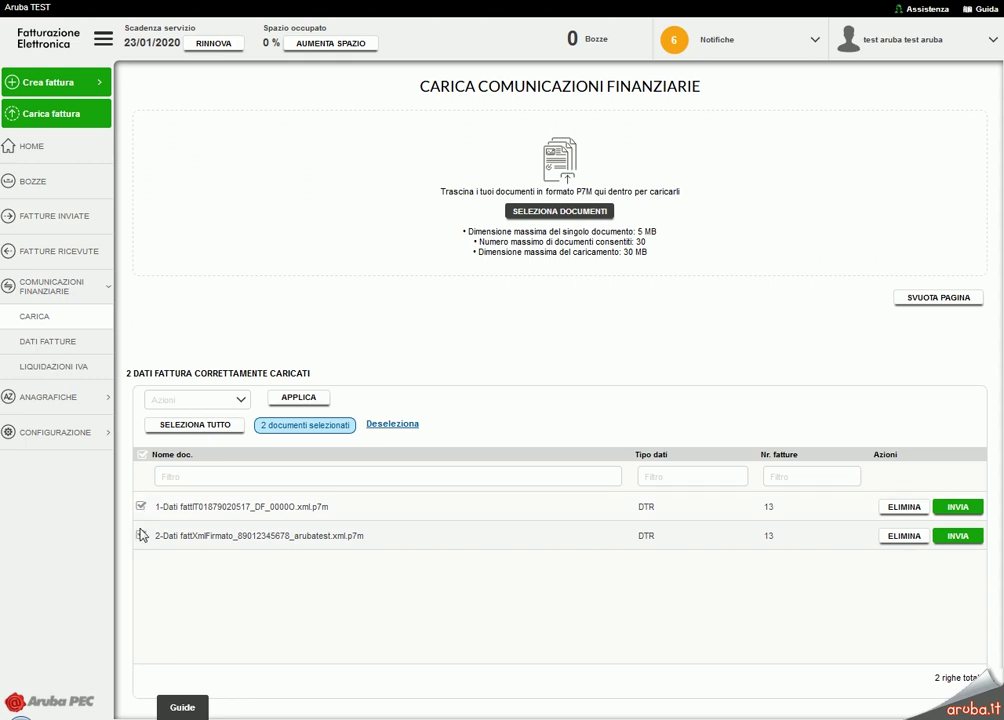
left_click(241, 400)
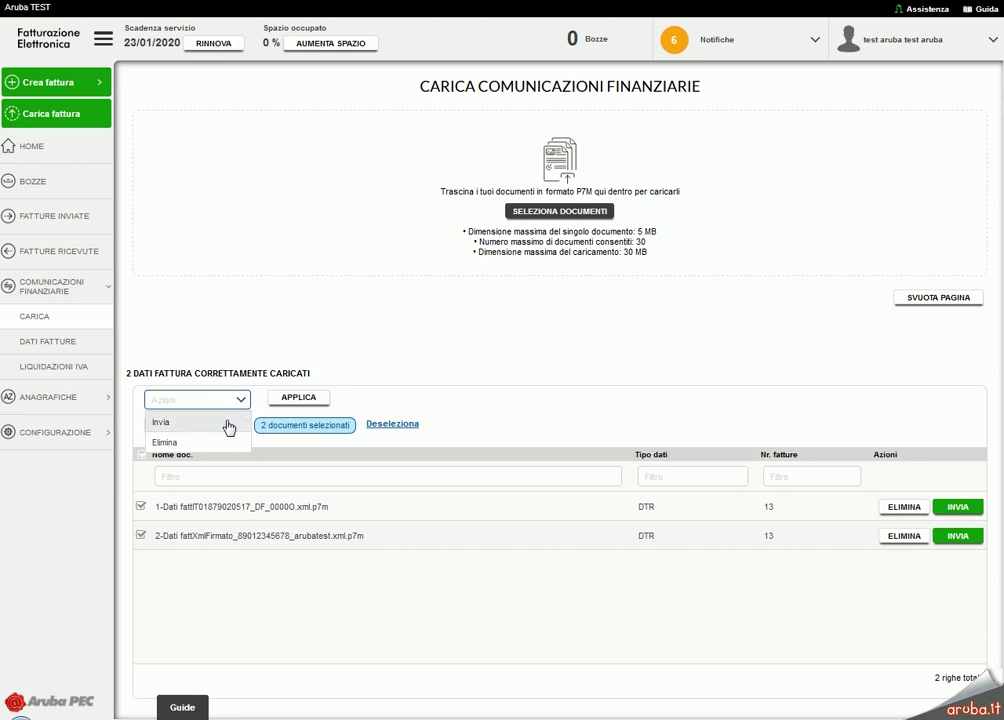
left_click(179, 422)
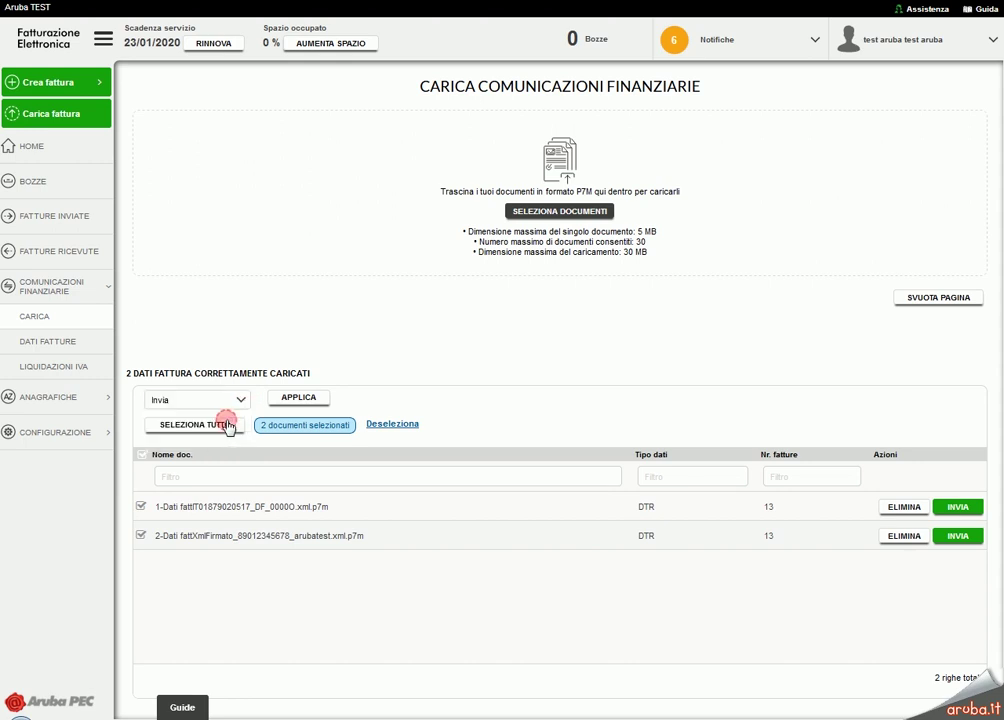
left_click(303, 398)
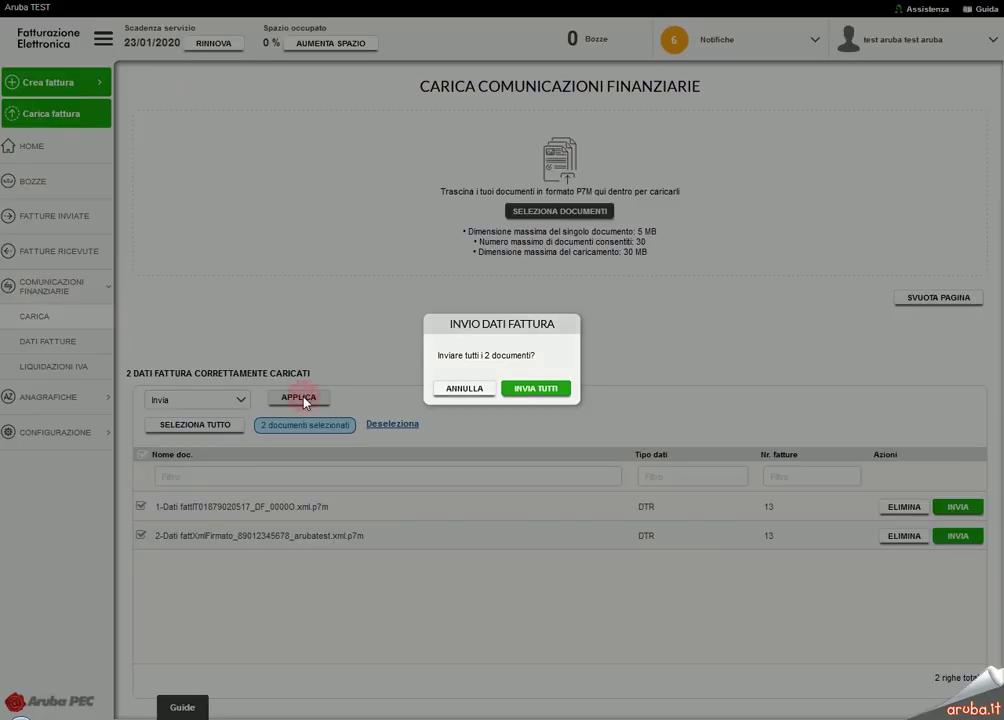
left_click(536, 392)
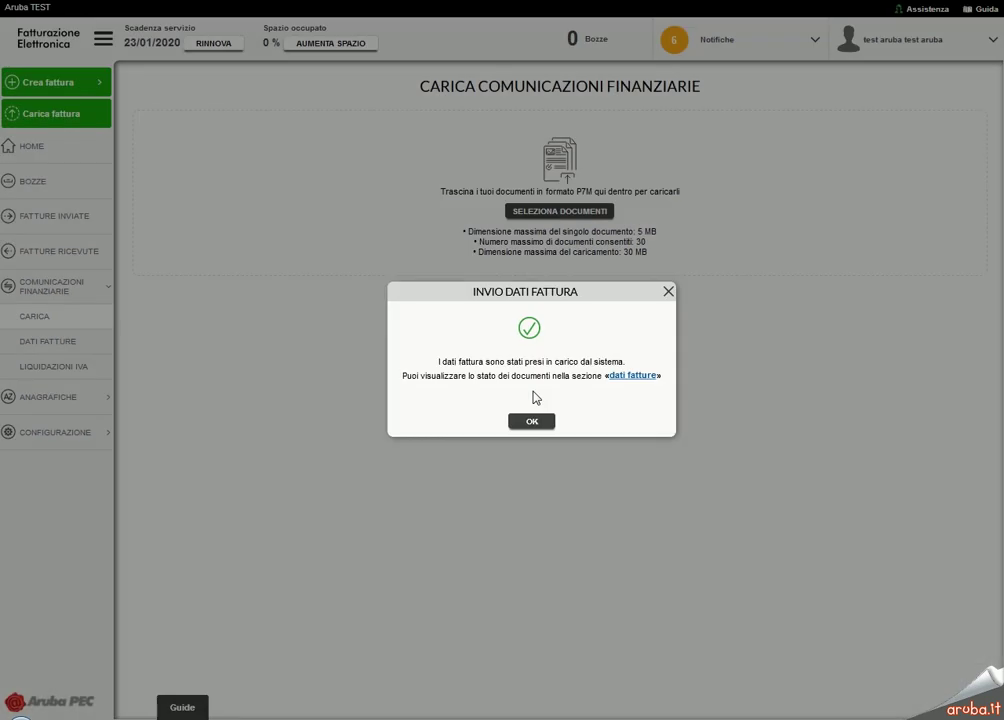
left_click(531, 422)
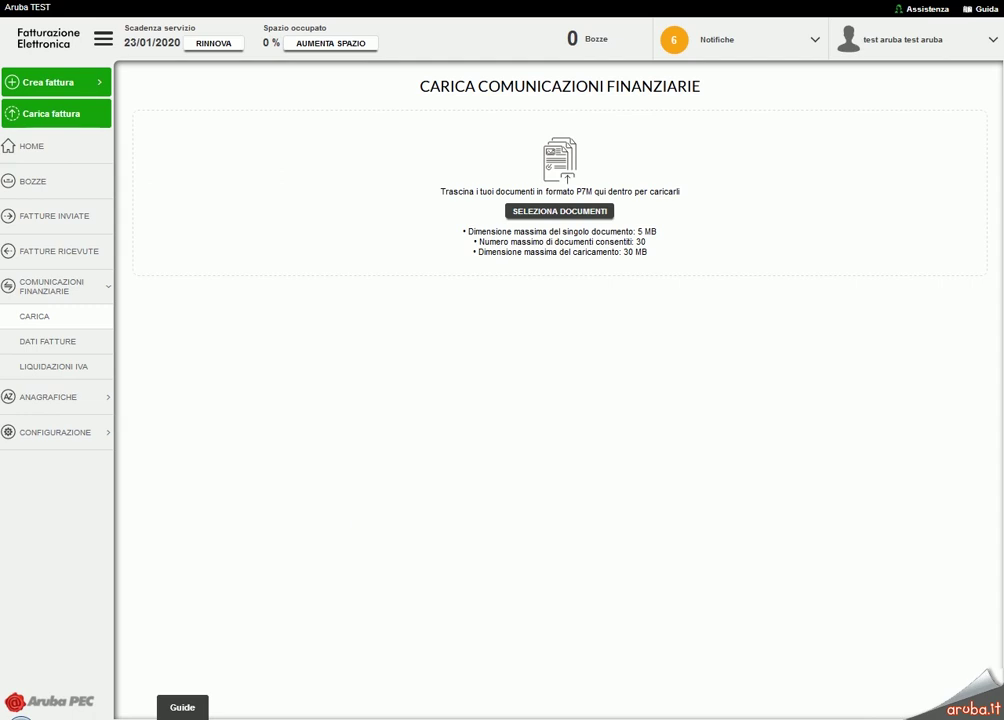
Examine the supplier invoices inside the first sent record of Dati fatture, including the first supplier's information.
left_click(87, 350)
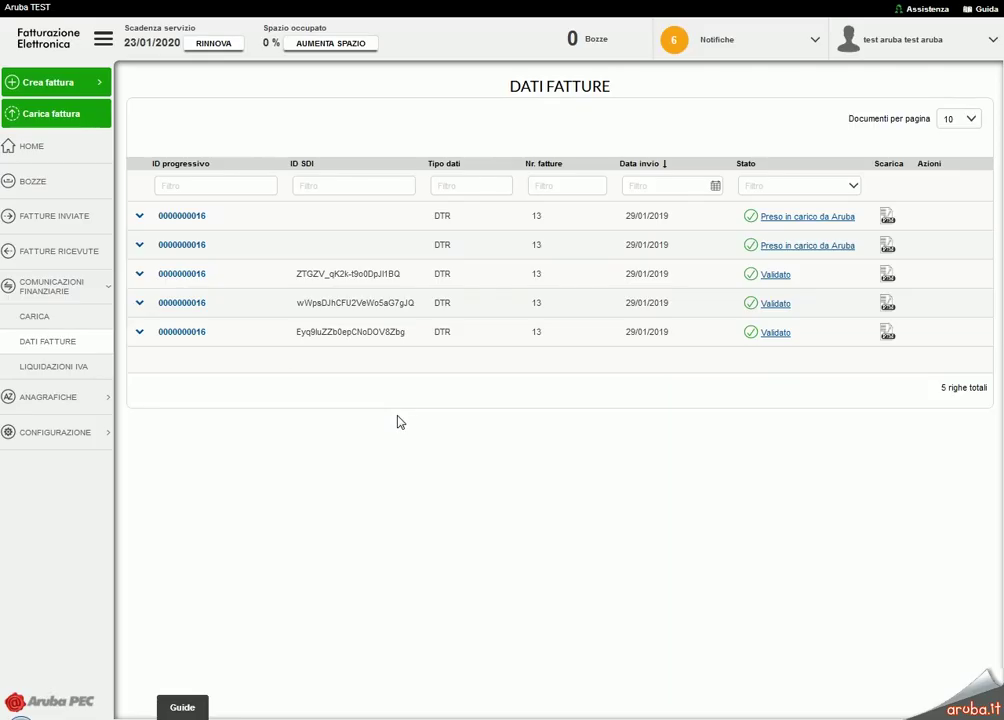
left_click(140, 218)
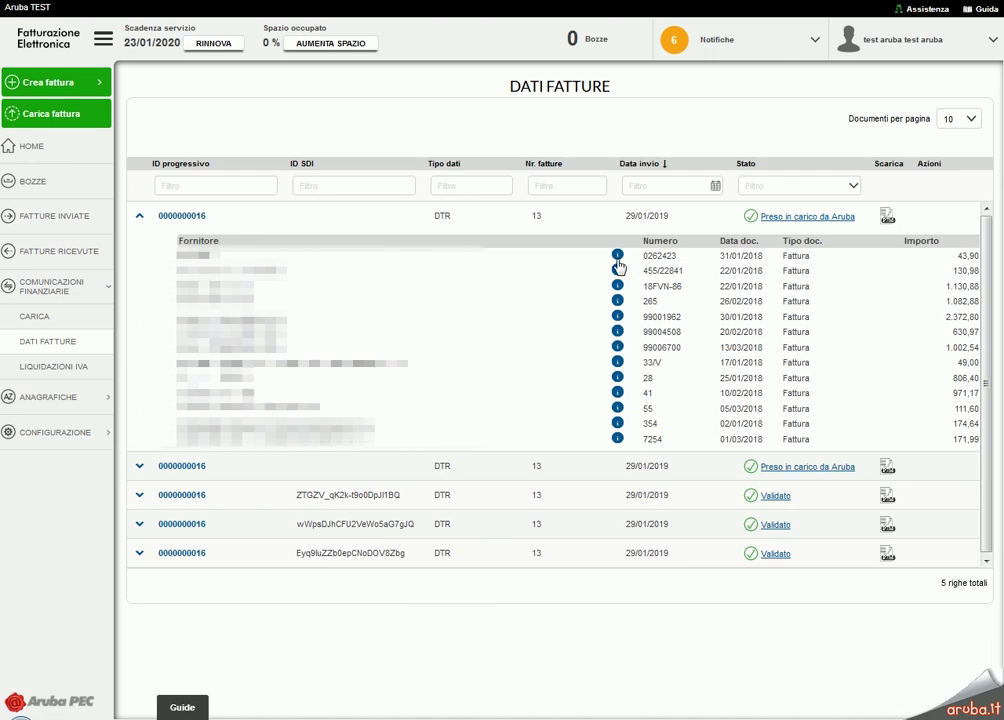
mouse_move(620, 260)
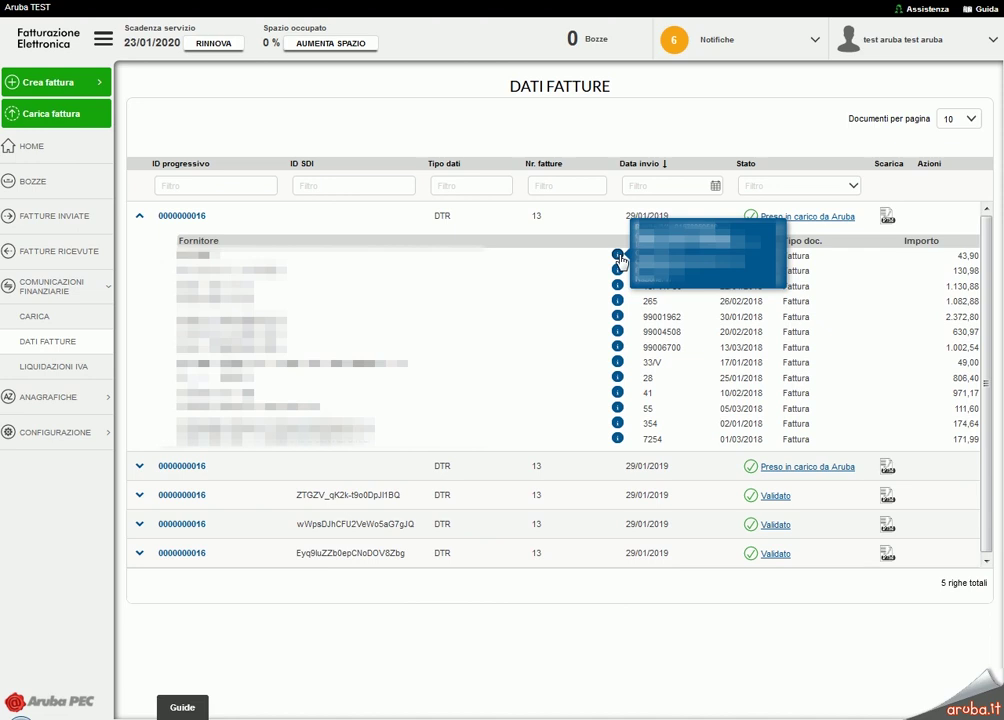
left_click(138, 215)
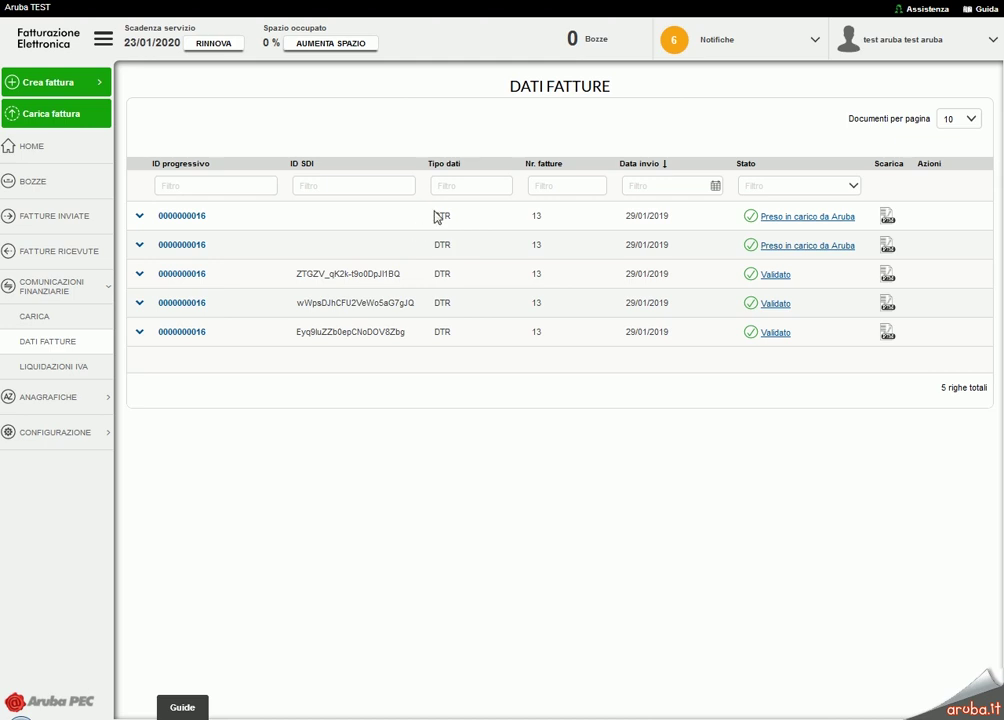
Open the P7M download prompt for the first Dati fatture record and cancel it without saving.
double_click(437, 215)
left_click(465, 225)
left_click(887, 219)
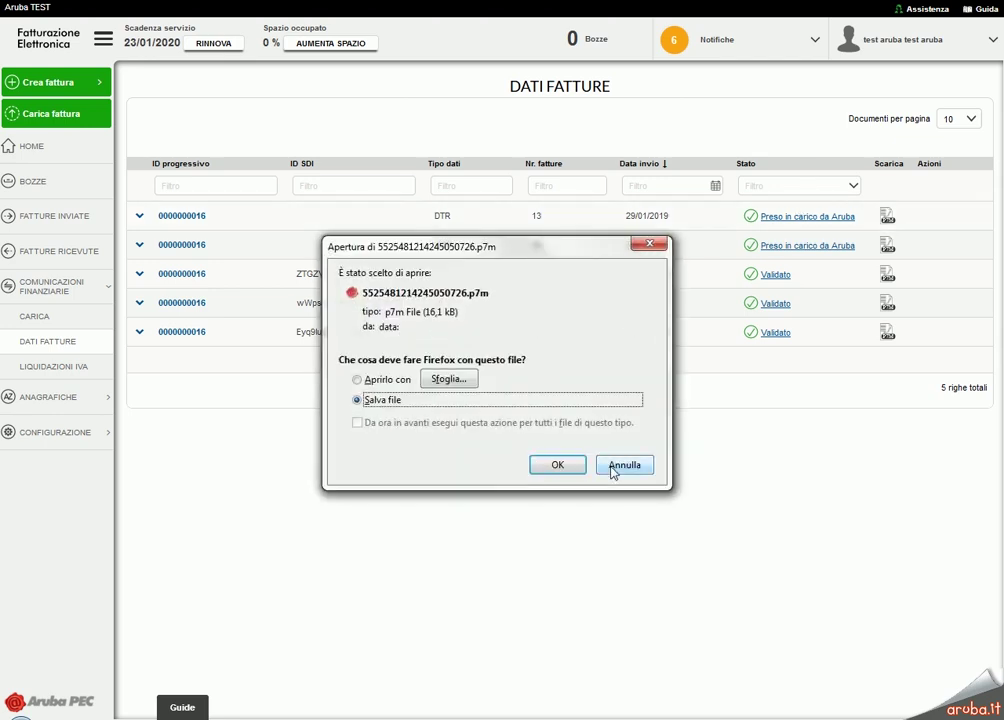
left_click(612, 468)
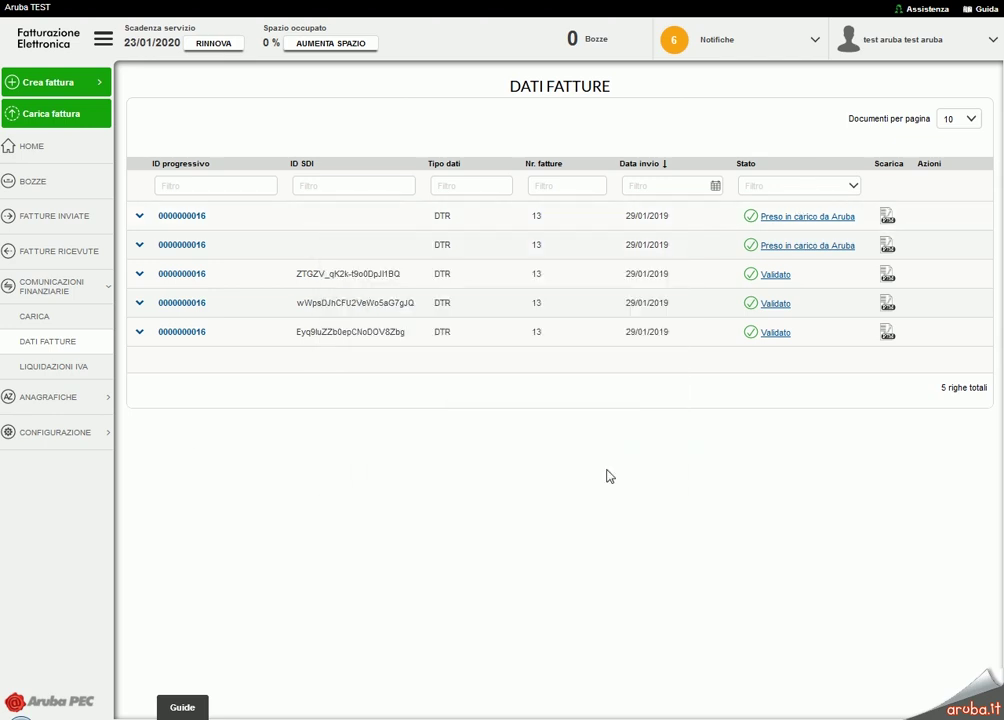
Examine the periods of the first 2018 settlement in Liquidazioni IVA and open the first record's P7M download prompt without saving.
left_click(93, 370)
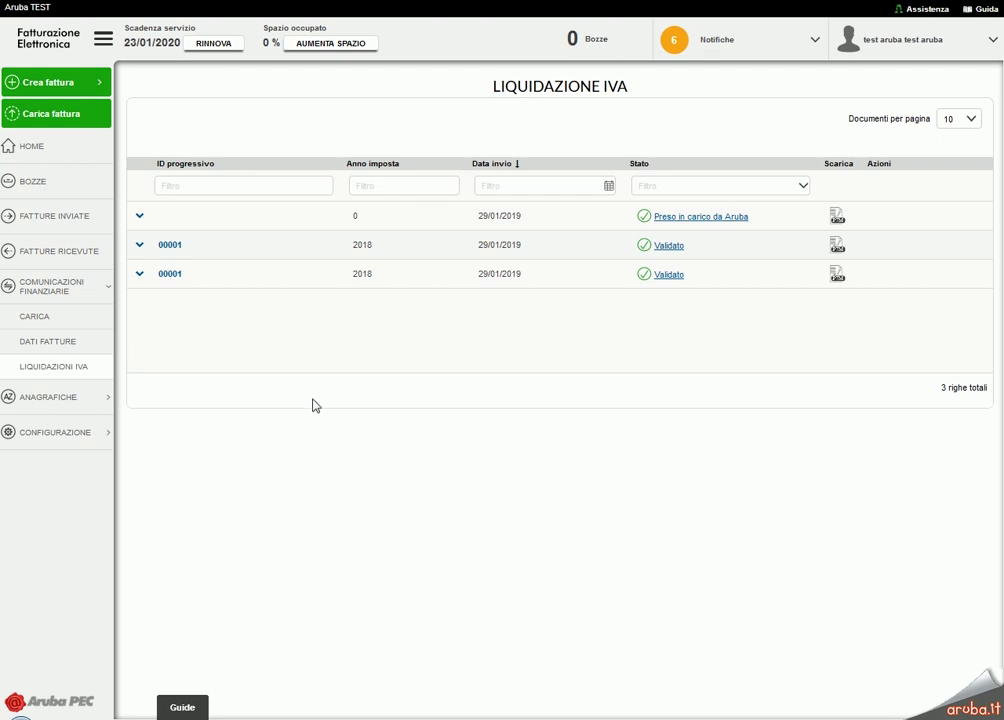
left_click(142, 245)
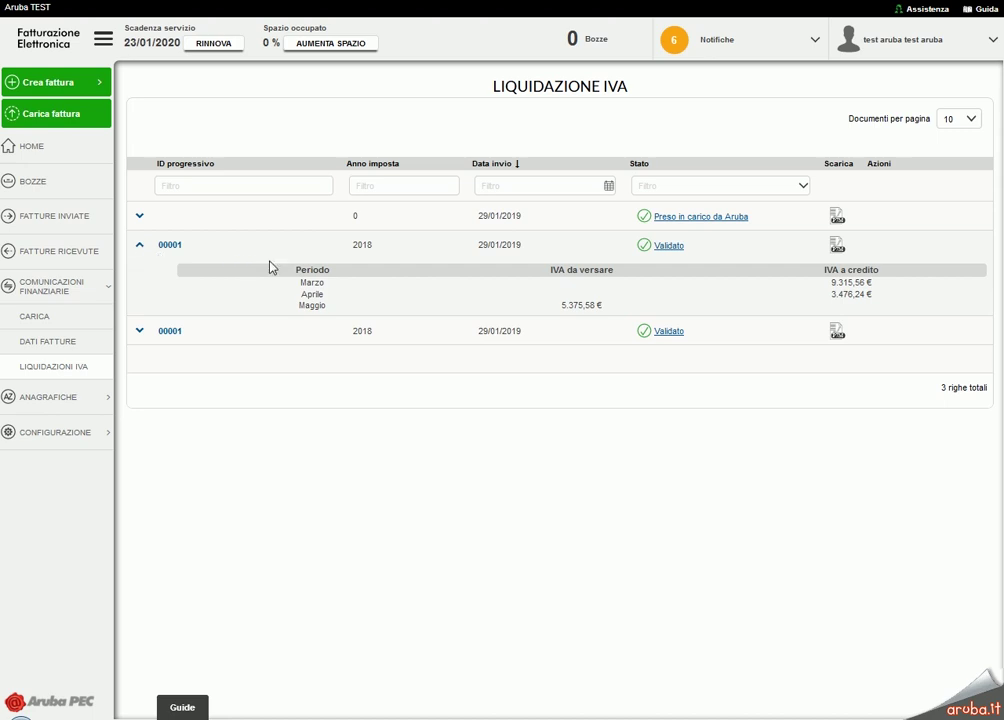
left_click(141, 246)
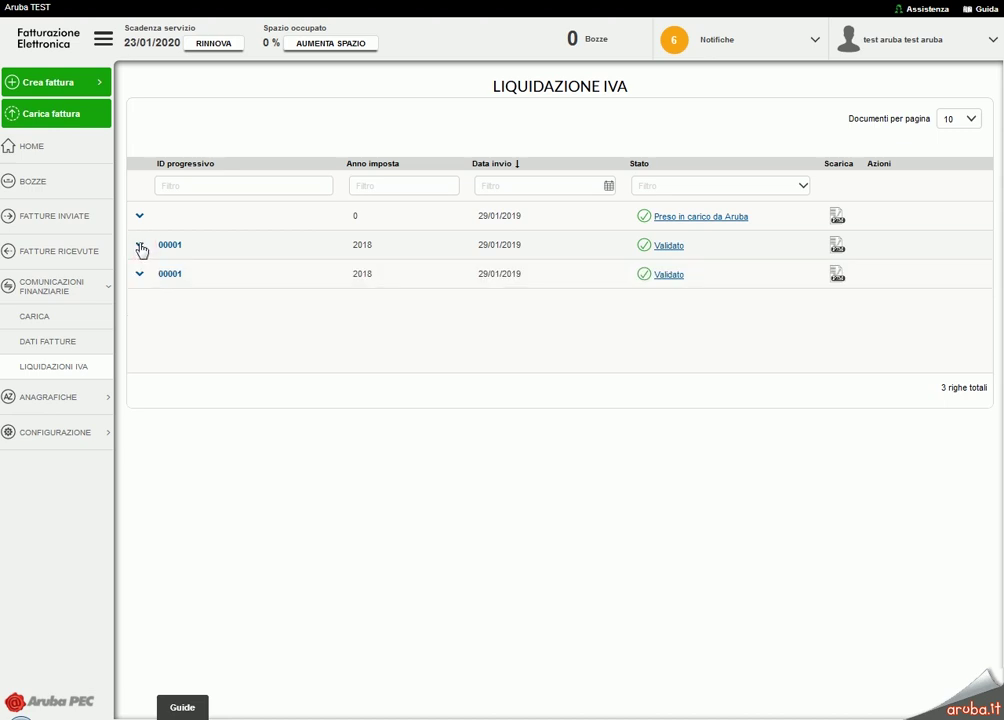
left_click(838, 225)
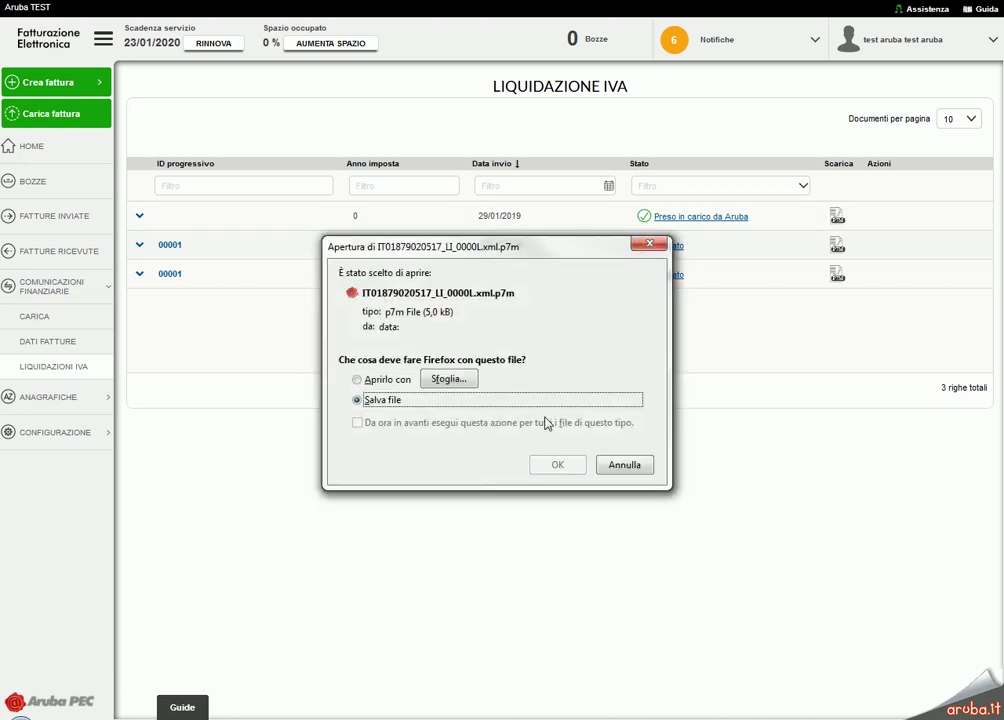
left_click(626, 465)
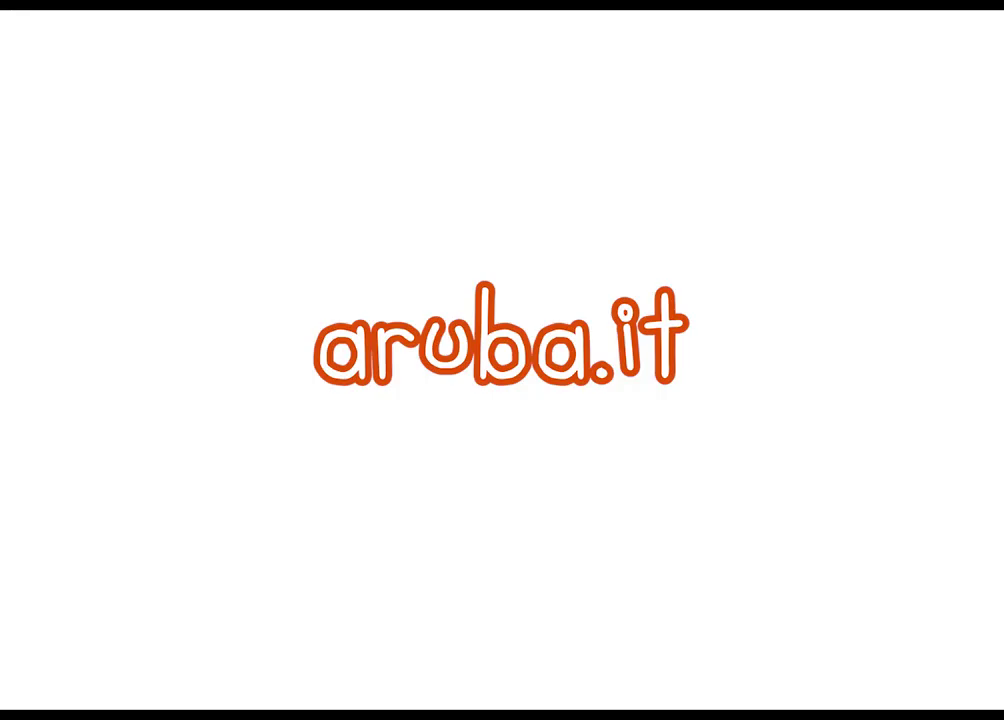